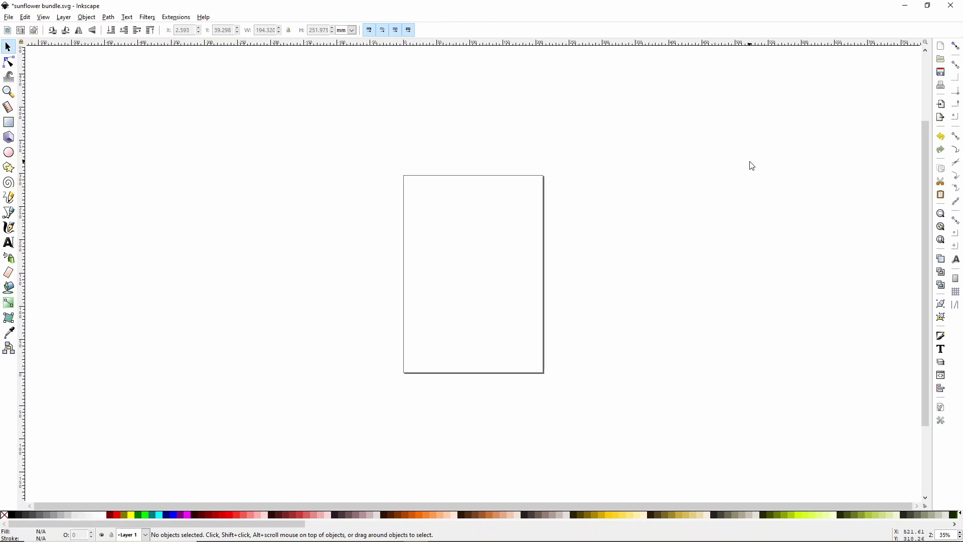
- Create a new document, bring up the SVG folder window, and move and narrow it so the page stays partly visible
key(ctrl+n)
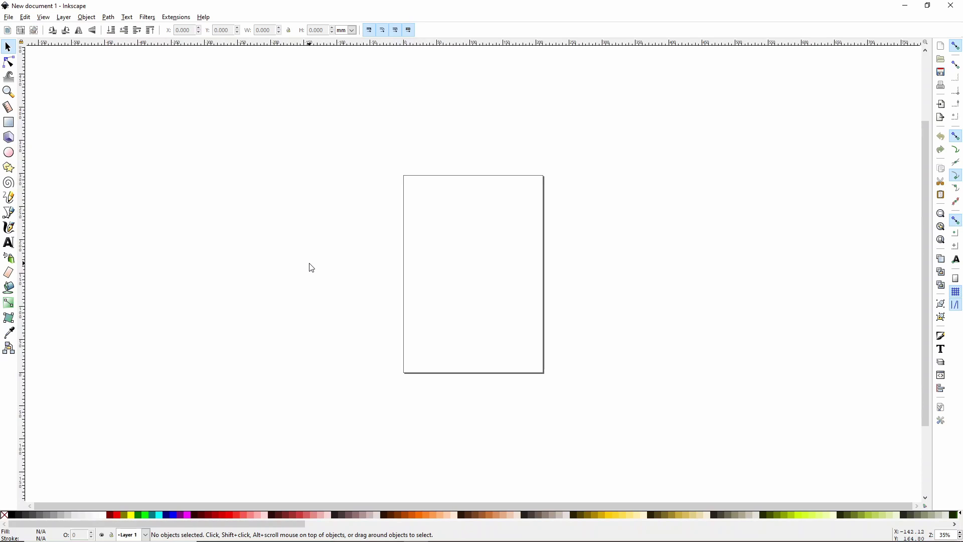
key(alt+Tab)
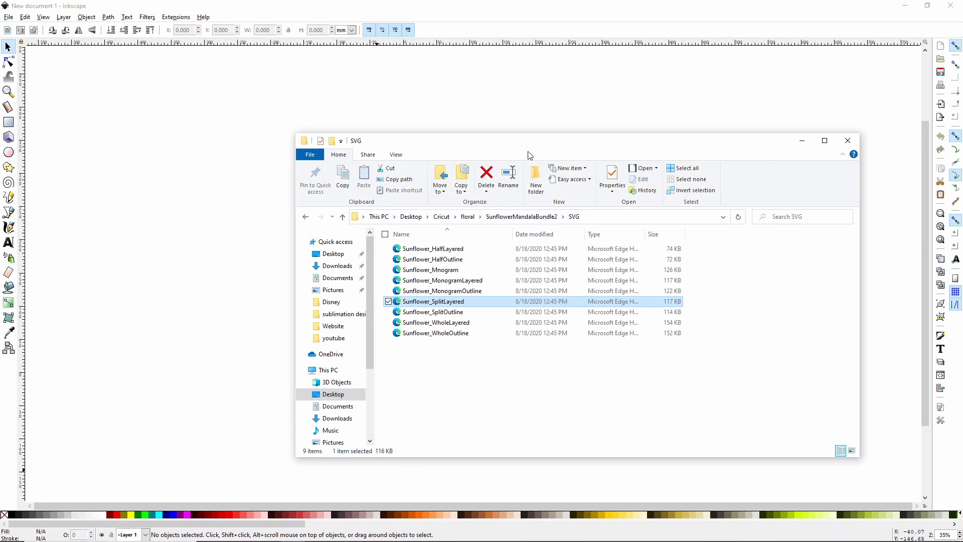
drag(547, 149, 307, 123)
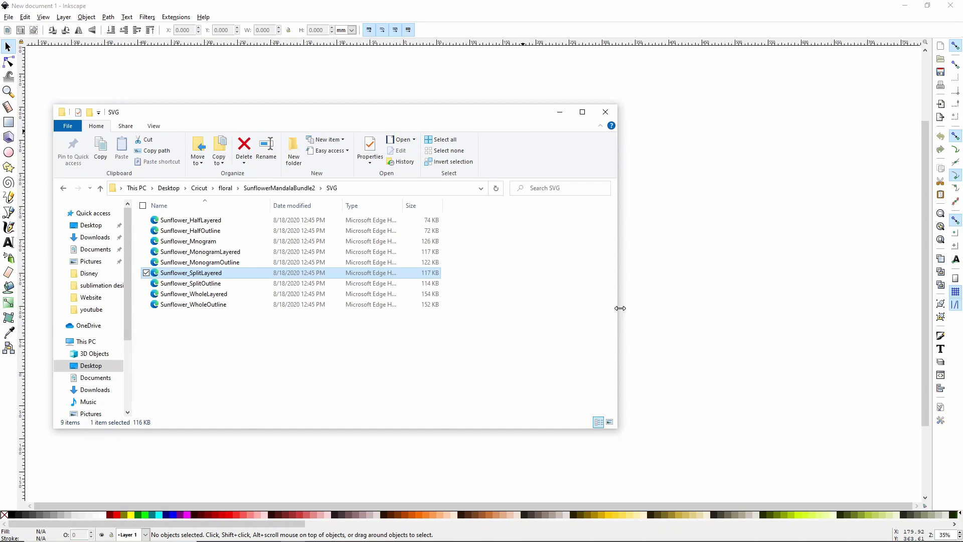
drag(621, 308, 466, 287)
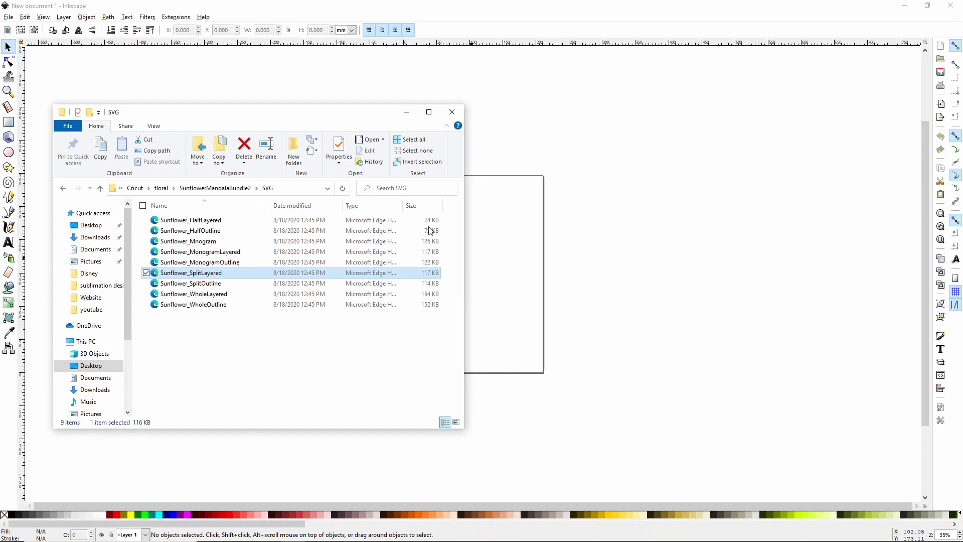
- Import Sunflower_HalfLayered and the other eight sunflower SVG files from the folder onto the canvas
click(183, 221)
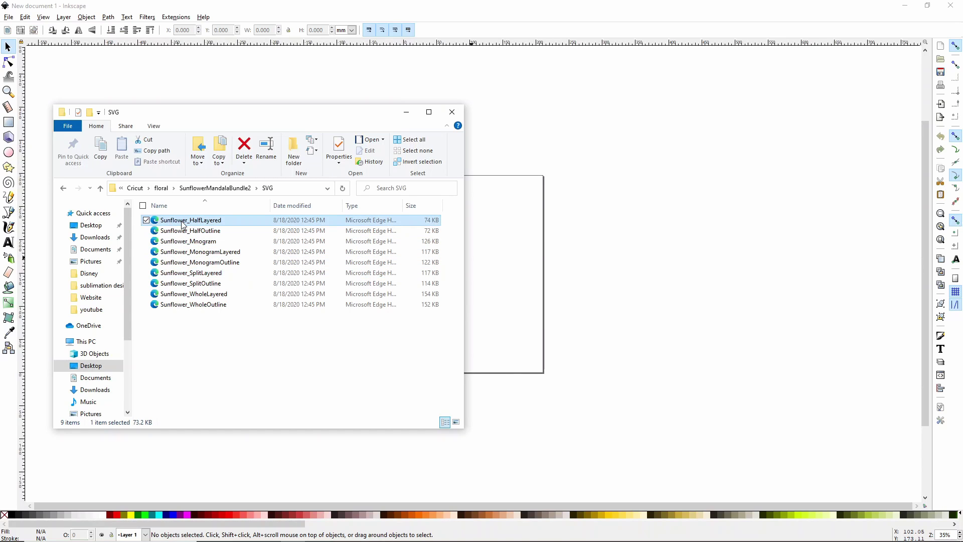
drag(182, 223, 499, 264)
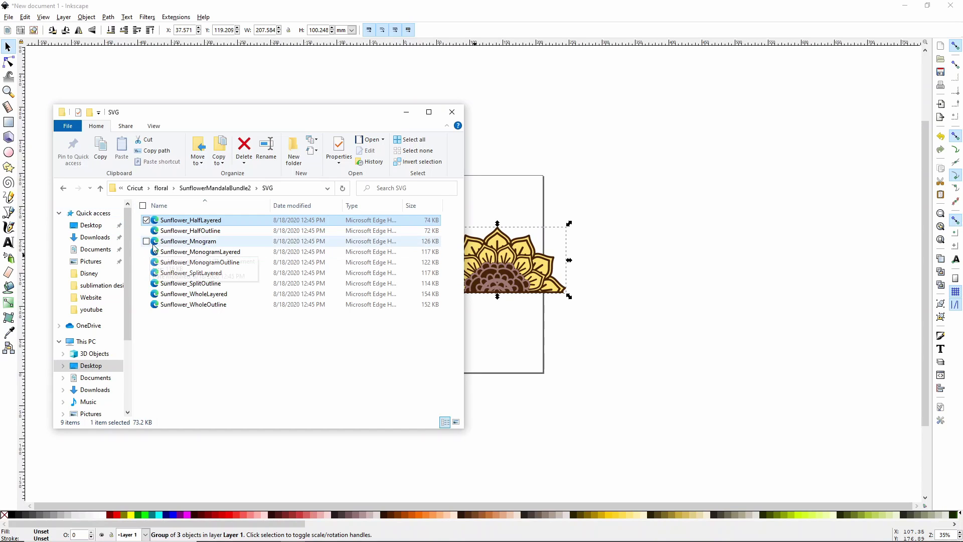
click(168, 233)
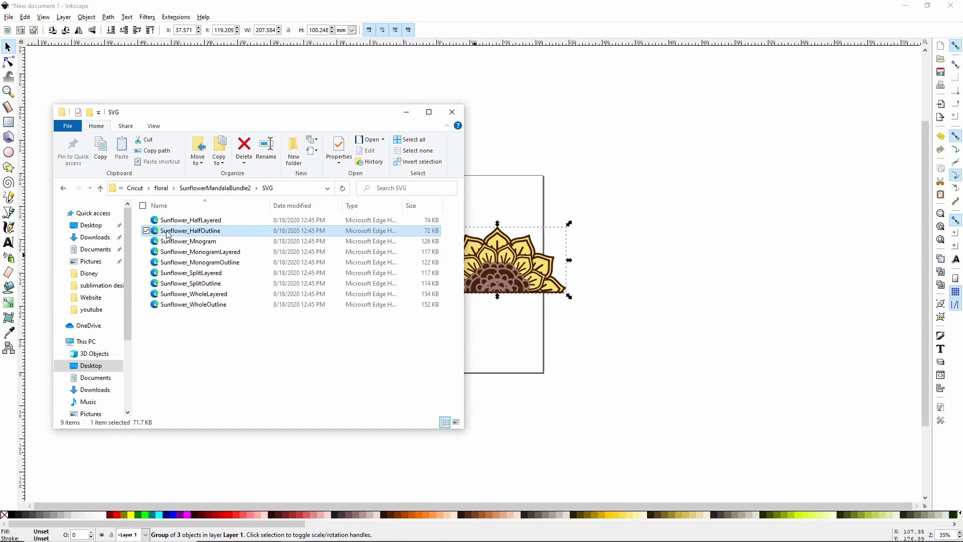
shift+click(188, 305)
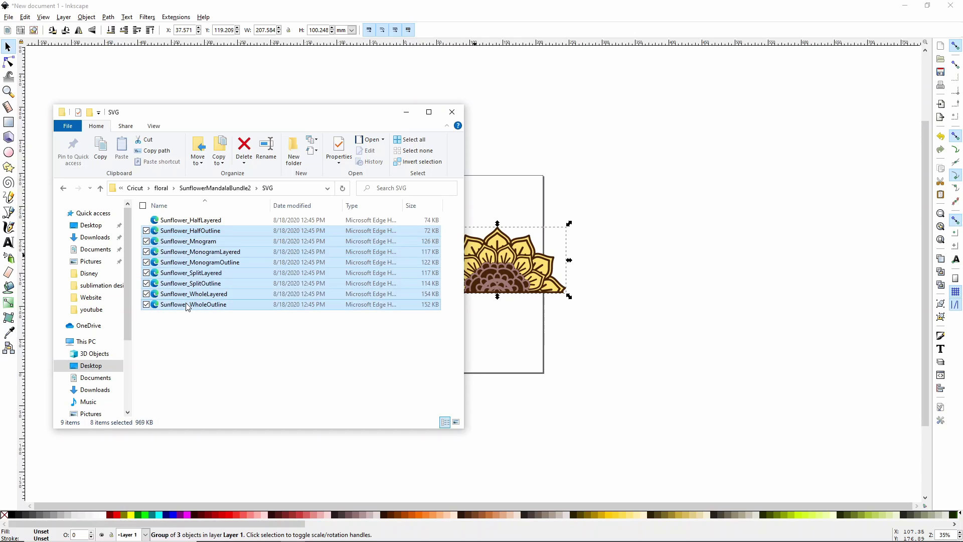
drag(198, 260, 620, 264)
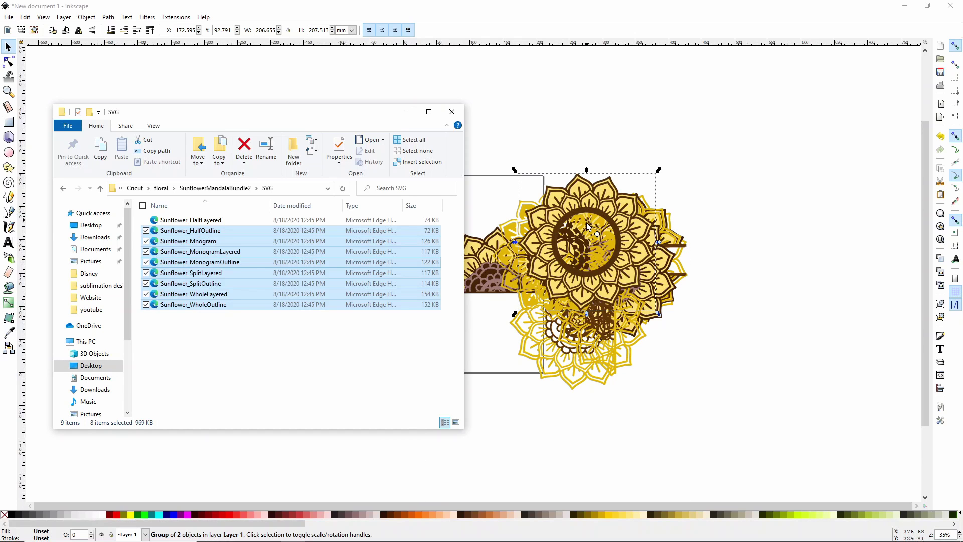
click(413, 69)
click(412, 69)
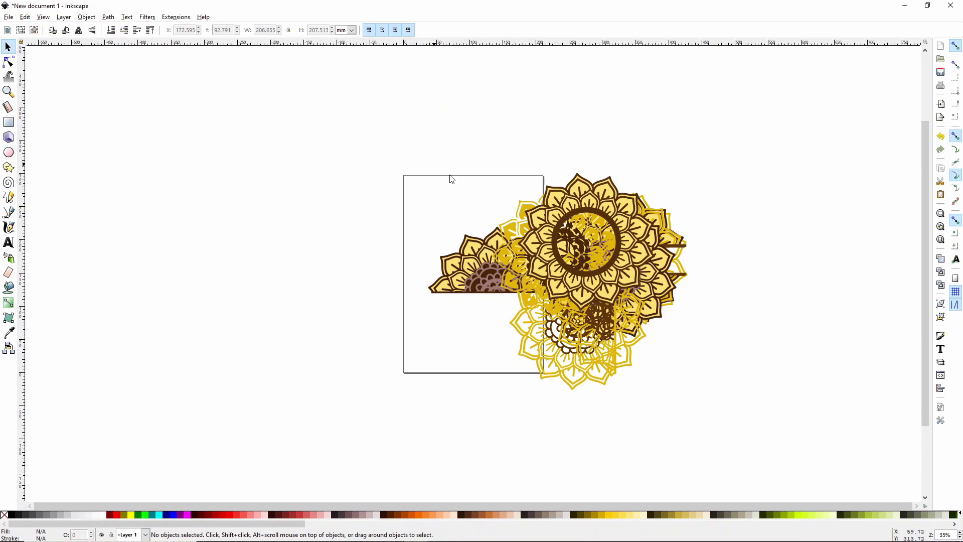
- Scale the half layered sunflower down at the top of the page and pull the layered ring sunflower out of the pile
drag(471, 282, 372, 208)
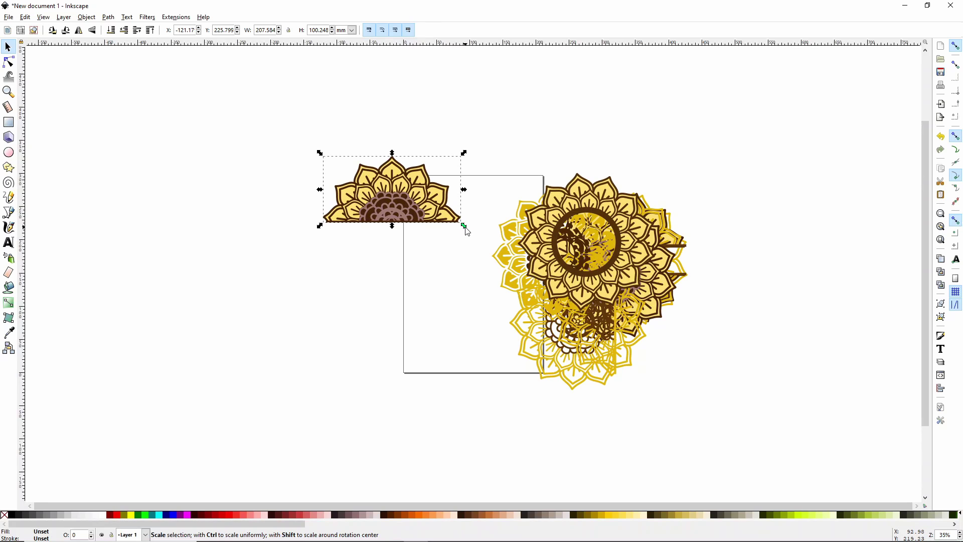
drag(464, 226, 432, 191)
drag(622, 244, 425, 289)
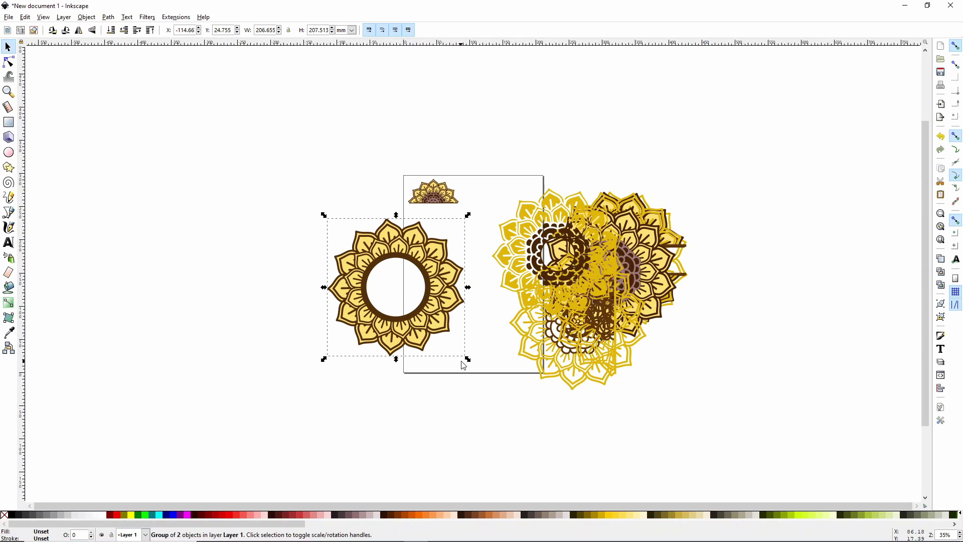
drag(468, 360, 396, 329)
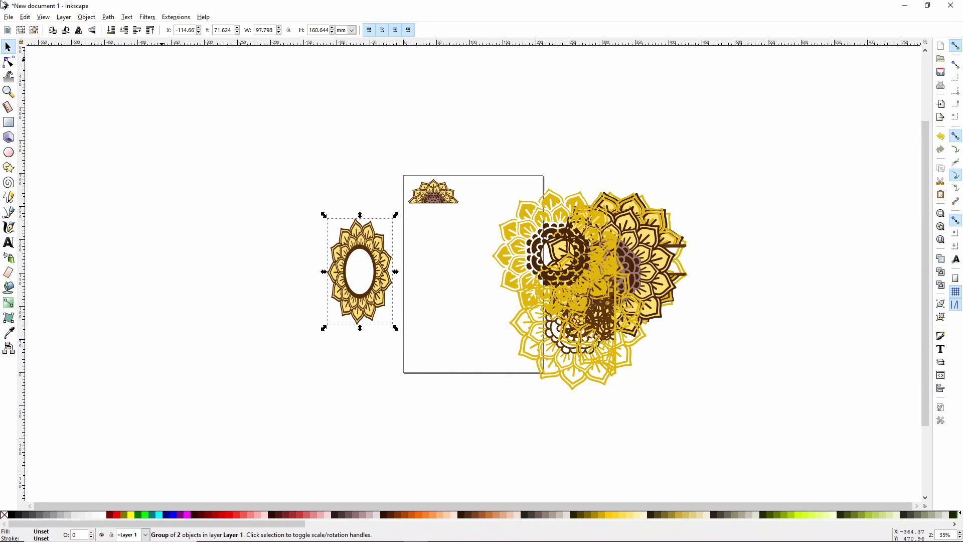
click(24, 18)
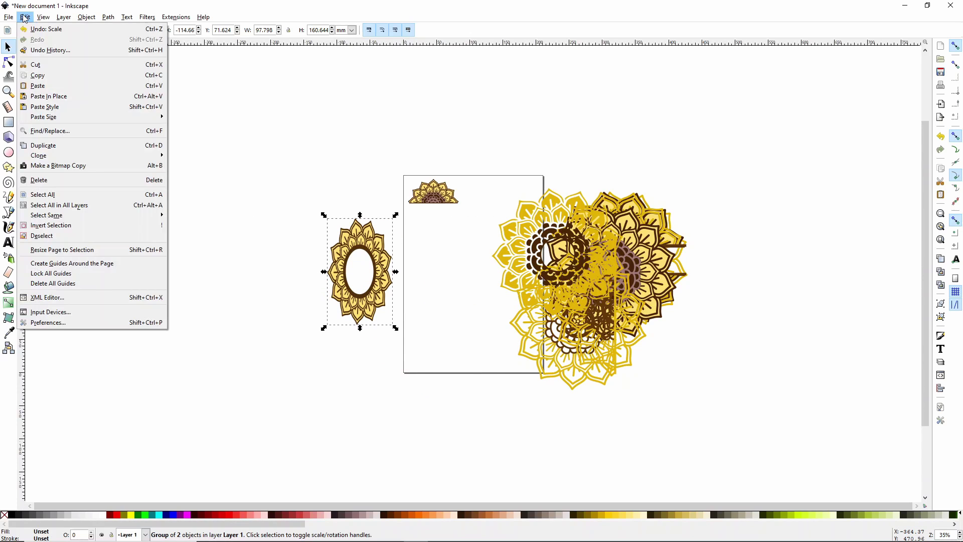
click(45, 29)
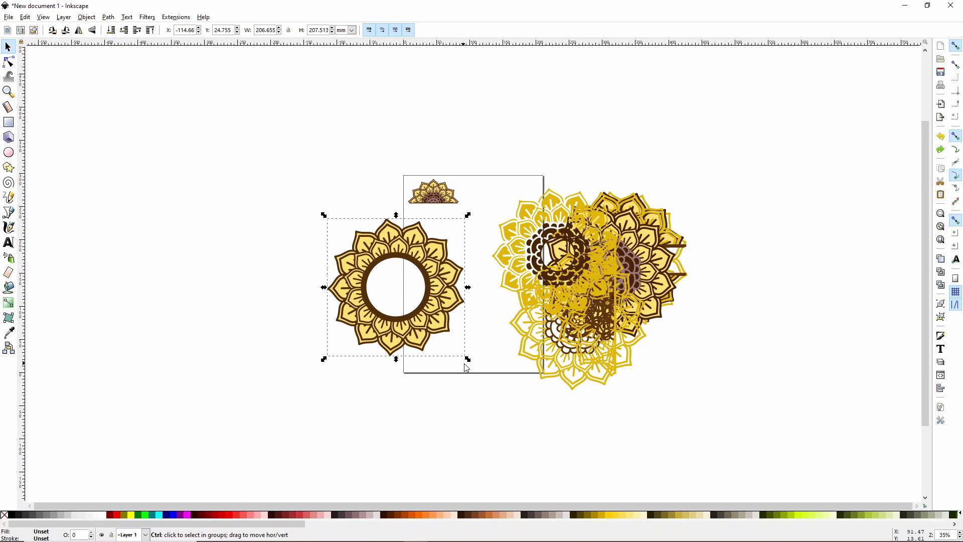
- Scale the layered ring sunflower proportionally to about 64 mm wide and place it on the page below the half sunflower
drag(466, 358, 374, 299)
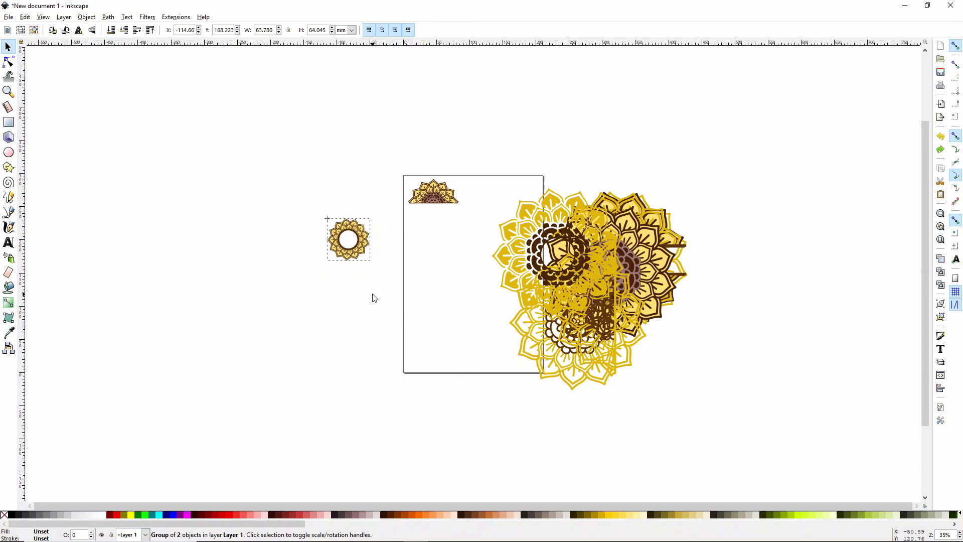
drag(338, 233, 418, 222)
click(418, 222)
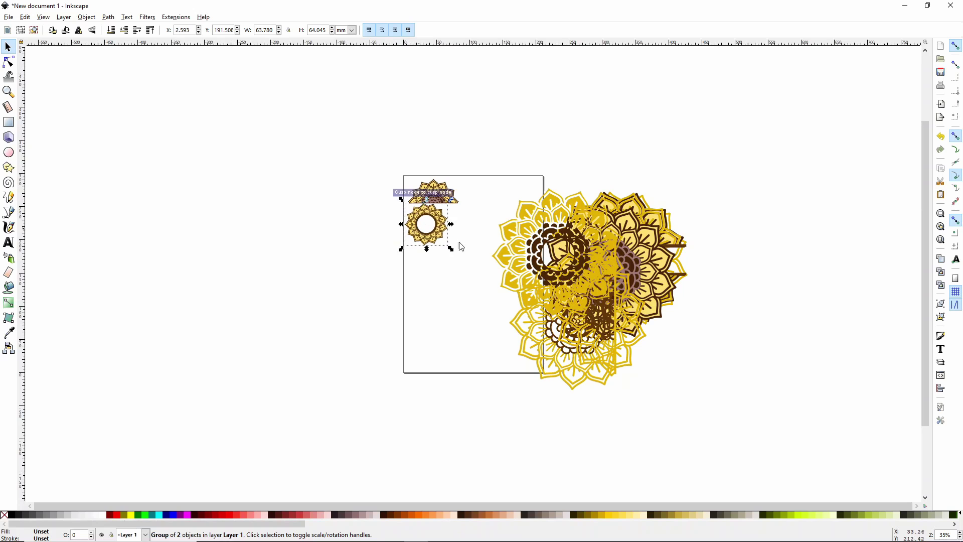
- Place the whole layered sunflower, scaled to about 72 mm wide, below the ring and a shrunken gold sunflower at the page's upper right
drag(547, 246, 266, 311)
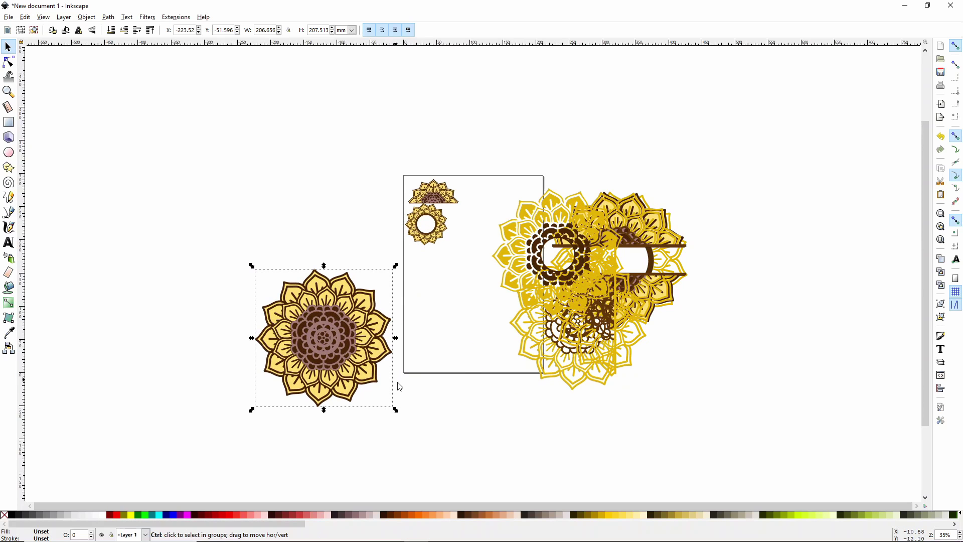
drag(396, 408, 306, 327)
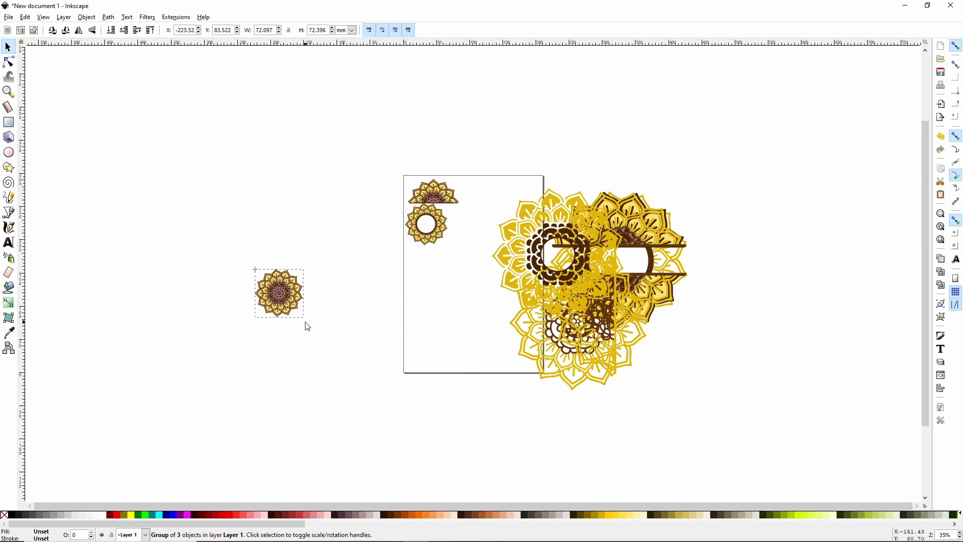
click(281, 292)
drag(281, 292, 435, 278)
drag(587, 256, 304, 293)
drag(350, 364, 494, 206)
- Scale the split outline sunflower to about 54 mm wide and position it right of the layered ring with snapping turned off
drag(640, 224, 325, 254)
drag(377, 365, 489, 235)
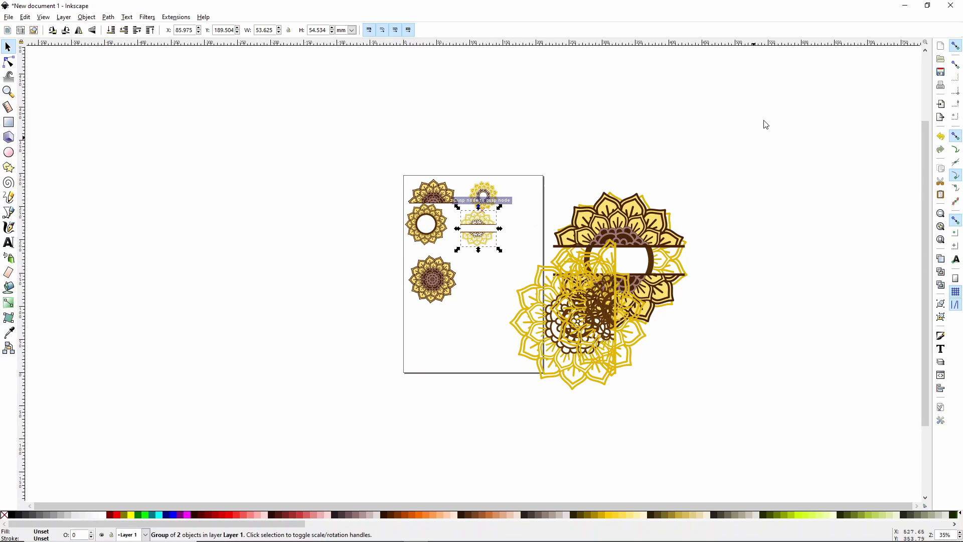
click(956, 47)
drag(484, 230, 476, 231)
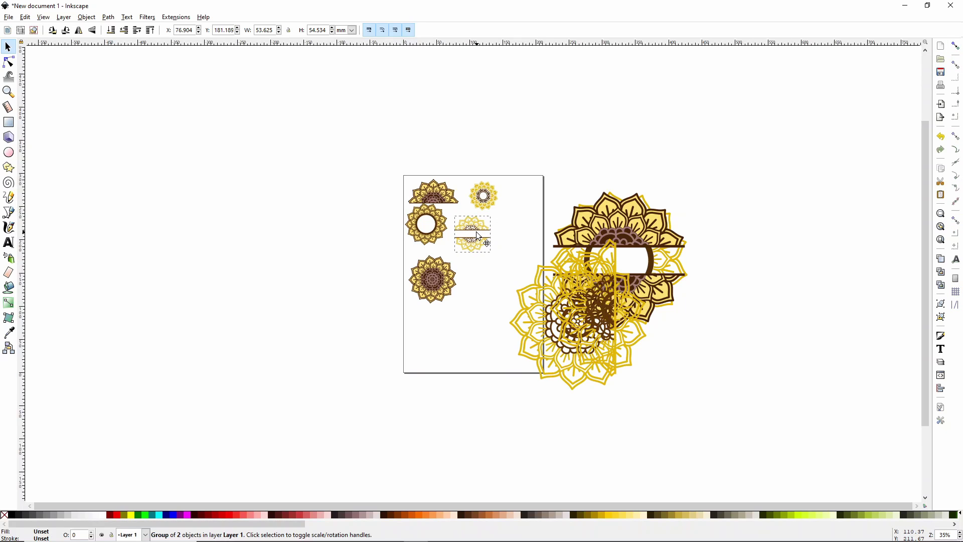
- Place the half outline sunflower about 27 mm wide at the page's lower left and the whole outline one about 61 mm wide at its right
drag(588, 309, 311, 279)
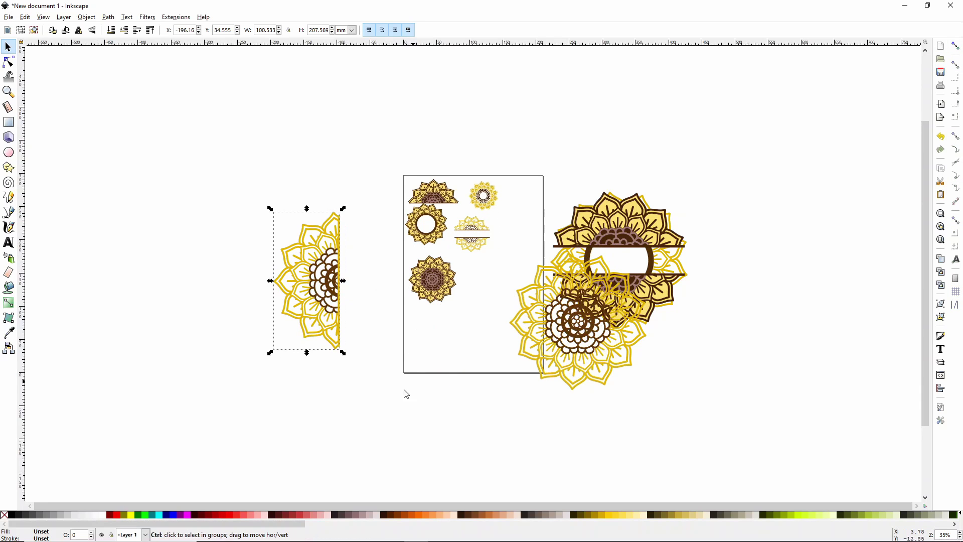
drag(344, 354, 298, 286)
drag(283, 231, 420, 327)
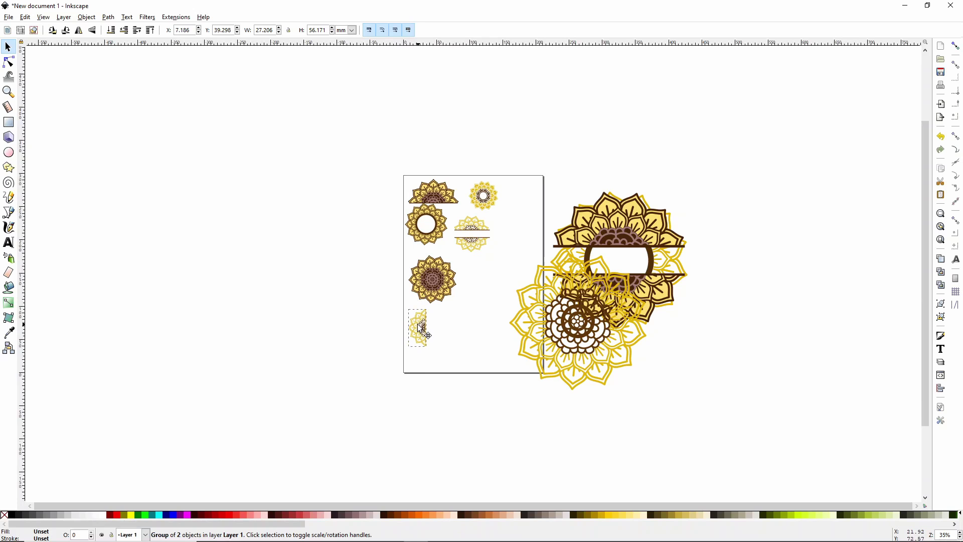
drag(605, 342, 303, 294)
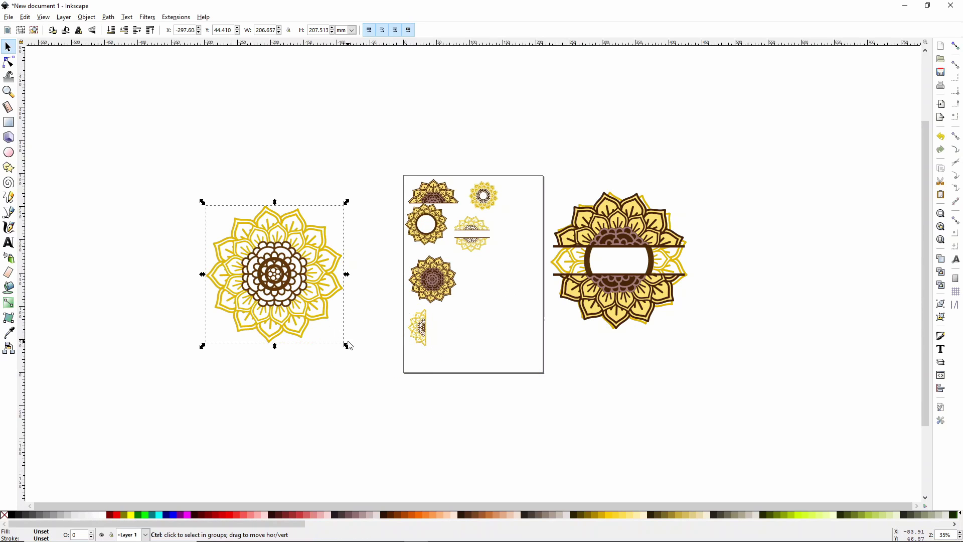
drag(344, 344, 524, 231)
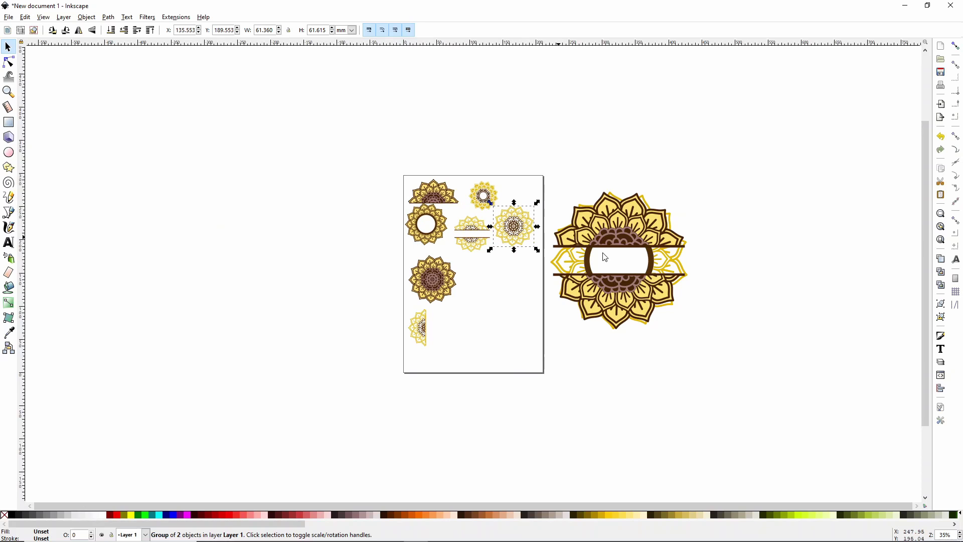
- Scale the gold outline ring sunflower to about 55 mm wide and place it right of the whole layered sunflower
drag(655, 275, 551, 352)
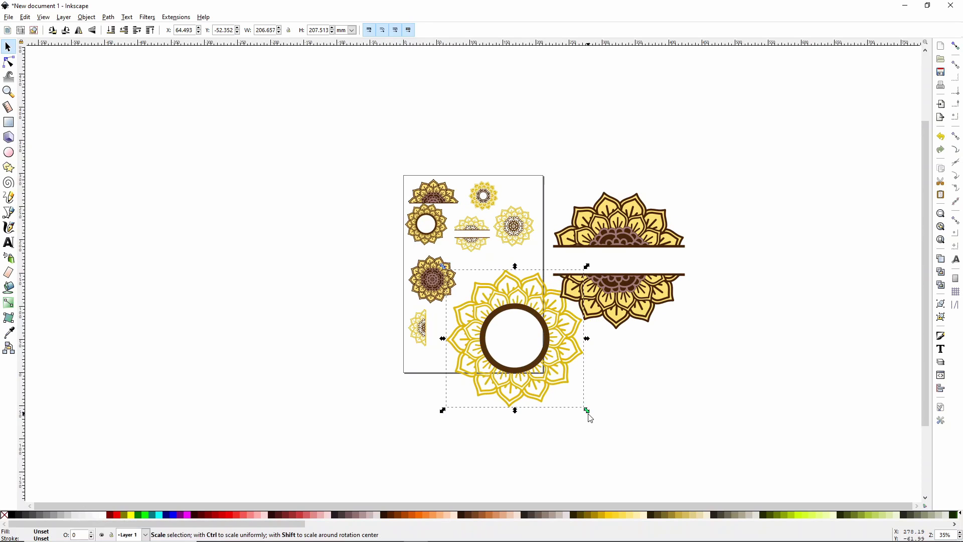
drag(585, 407, 488, 322)
click(490, 287)
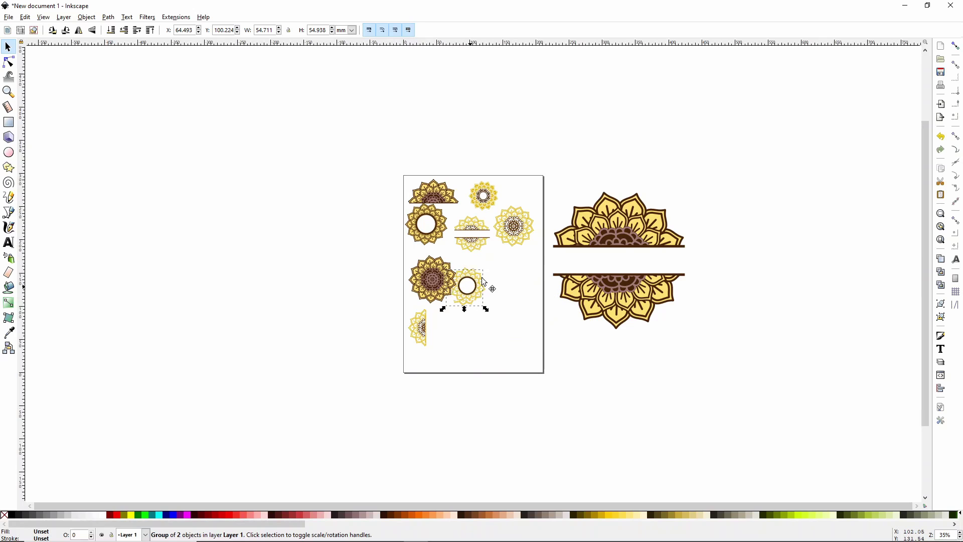
drag(490, 287, 502, 281)
- Scale the split layered sunflower to about 44 mm wide, place it right of the outline ring, and clear the selection
click(638, 277)
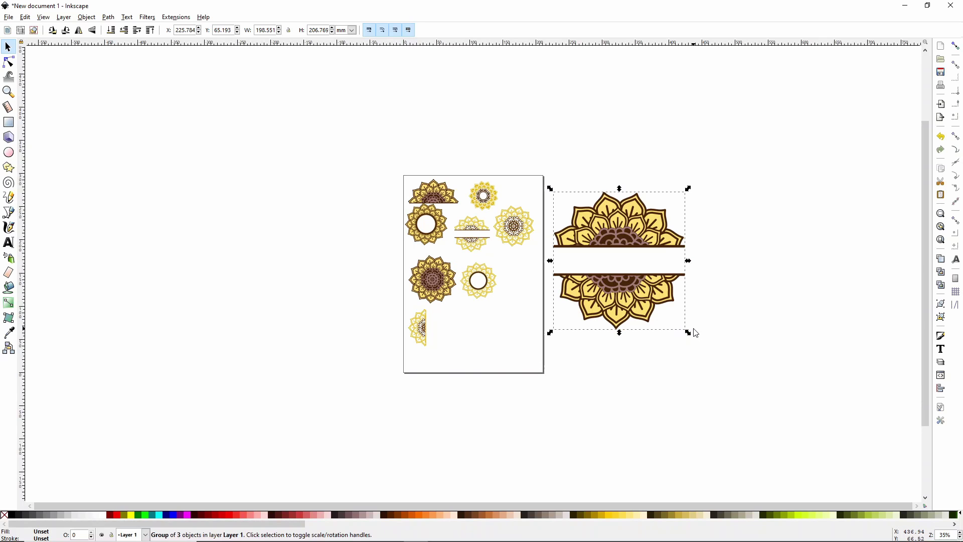
drag(687, 331, 585, 260)
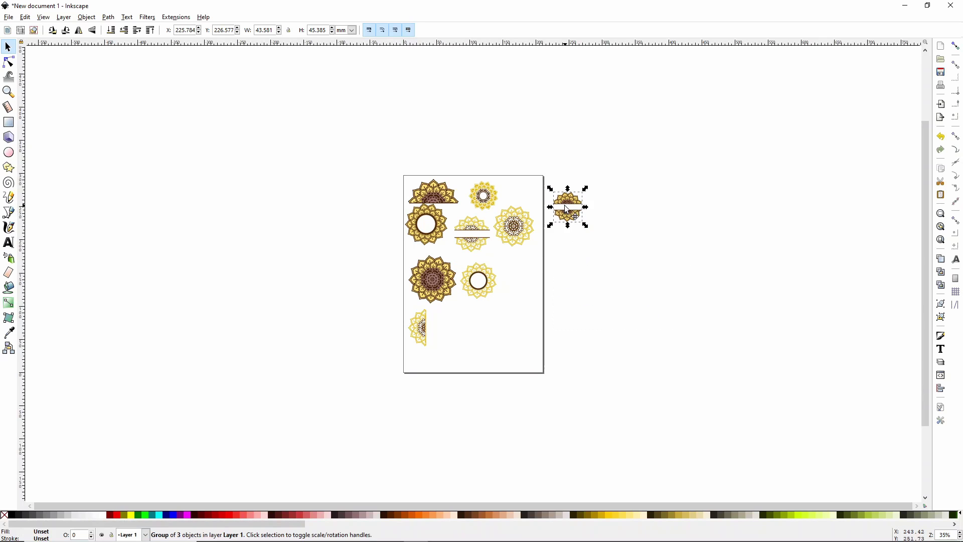
drag(569, 212, 518, 275)
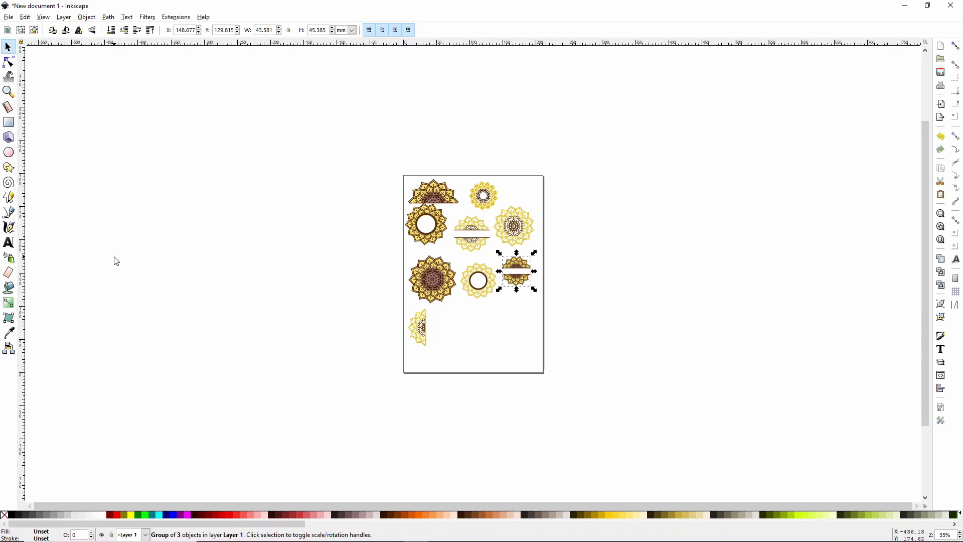
click(214, 227)
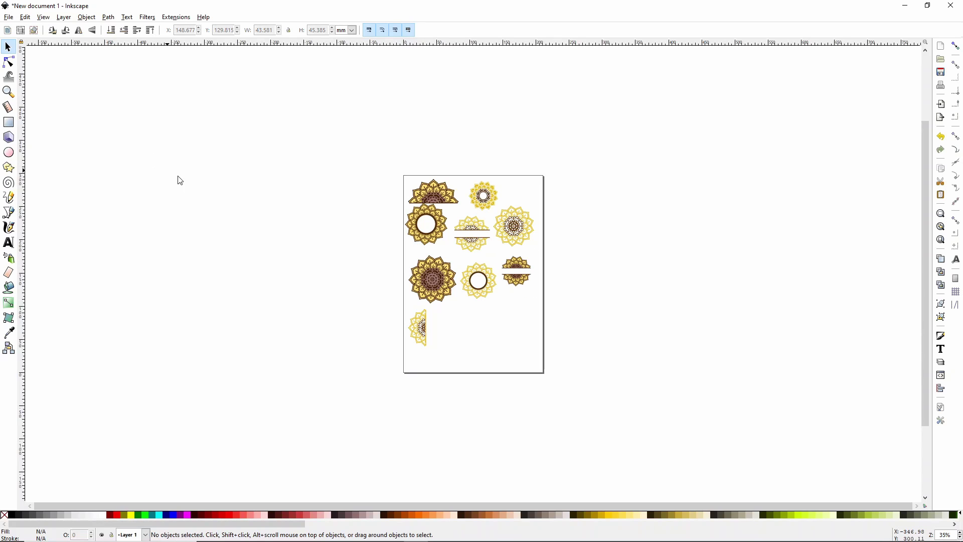
- Save the document as an Inkscape SVG named "sunflower bundle" in the floral folder inside the Cricut folder
click(10, 17)
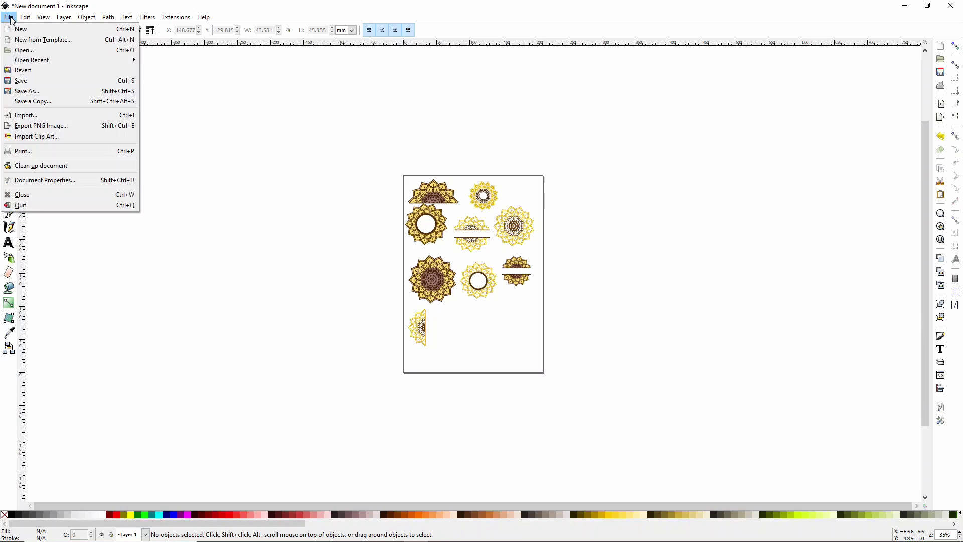
click(19, 91)
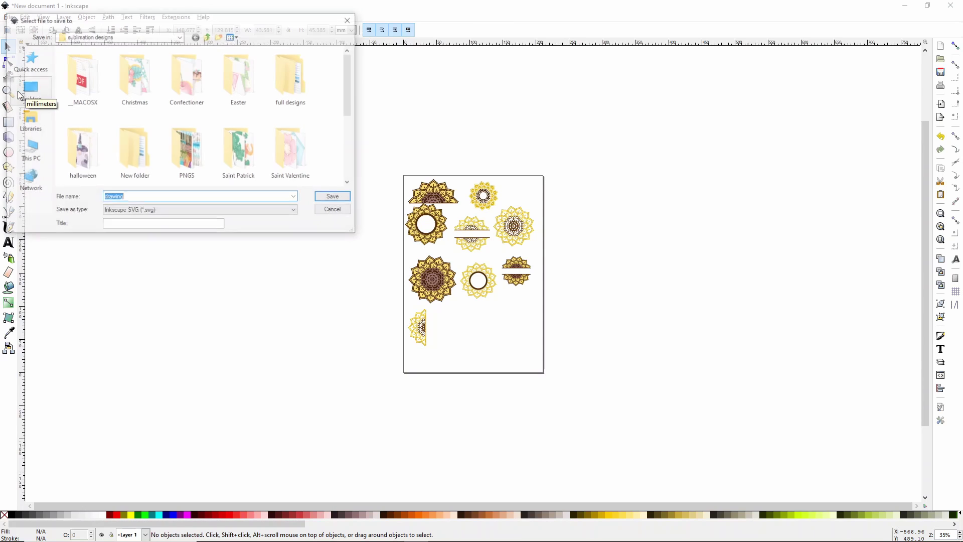
click(207, 37)
scroll(231, 127, down, 4)
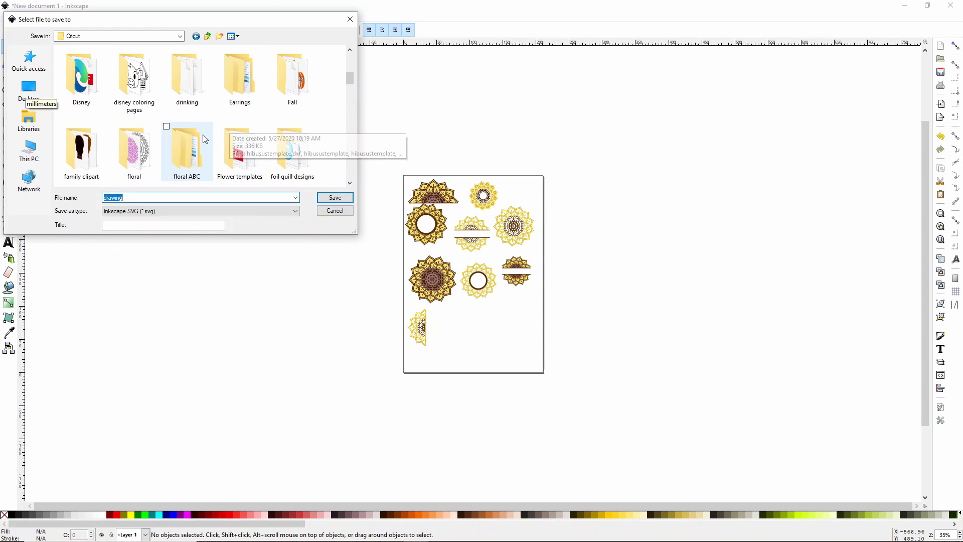
double_click(142, 153)
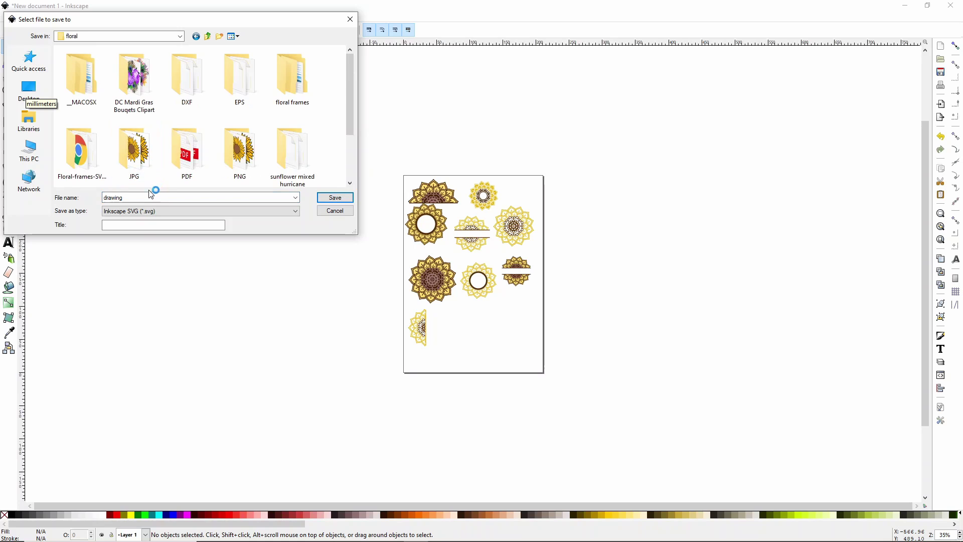
double_click(114, 197)
text(sunflow)
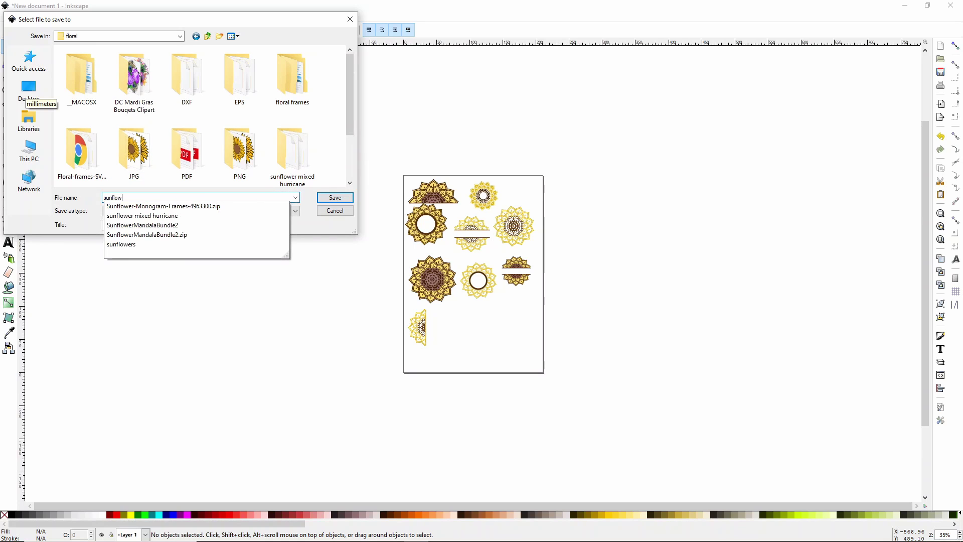
text(er bundle)
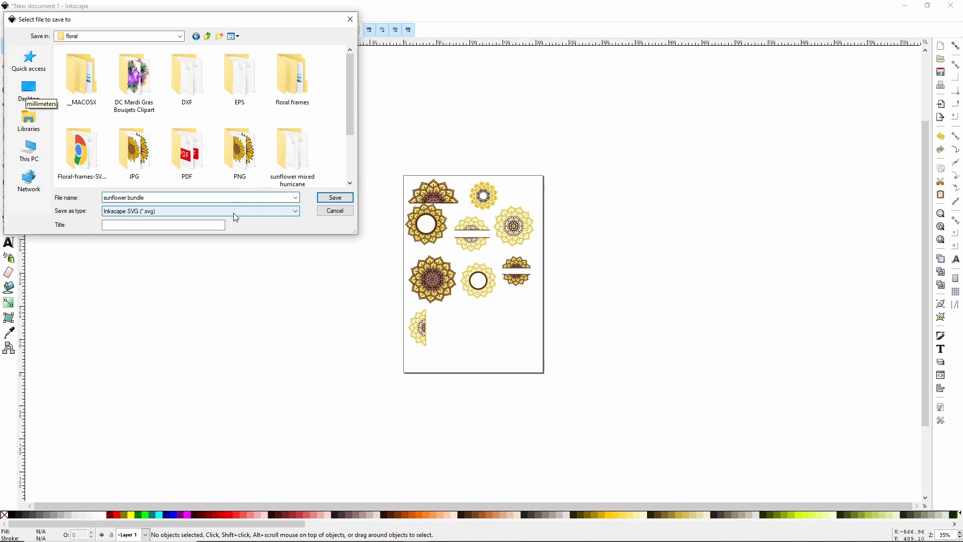
click(324, 197)
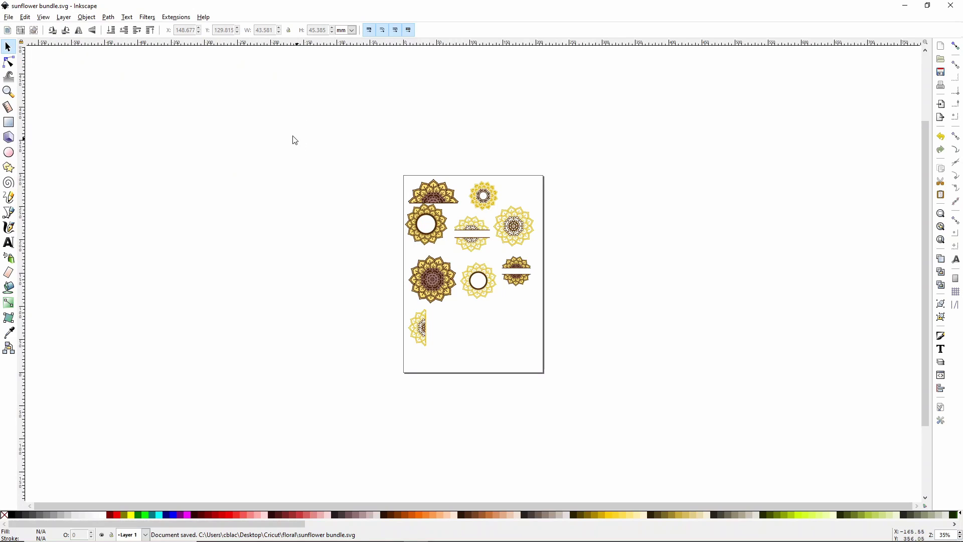
- Switch to Cricut Design Space and start a new image upload, opening the file browser
key(alt+Tab)
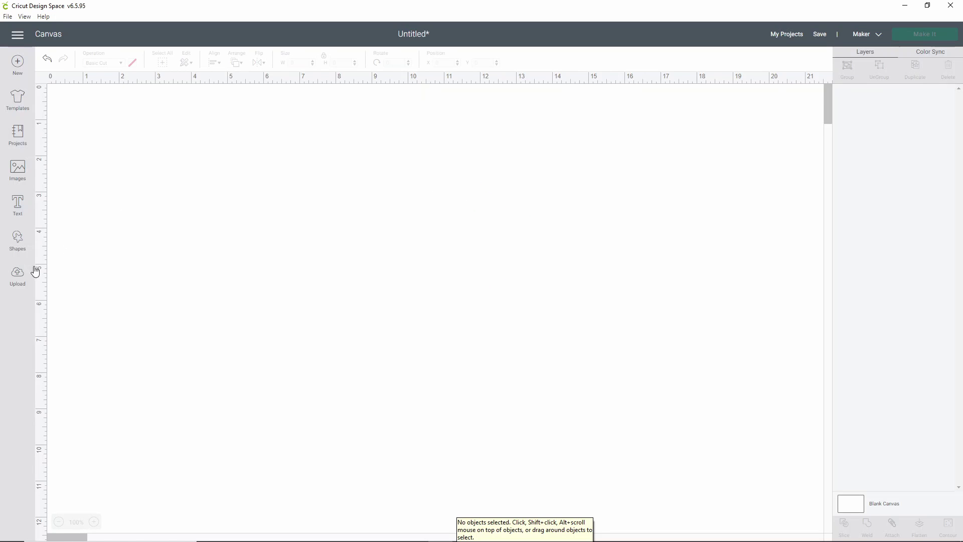
click(17, 275)
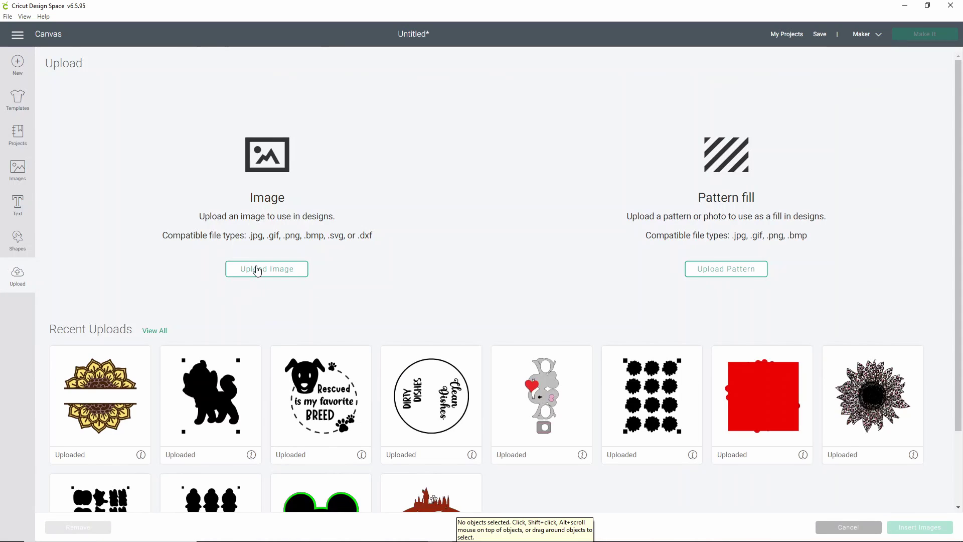
click(258, 270)
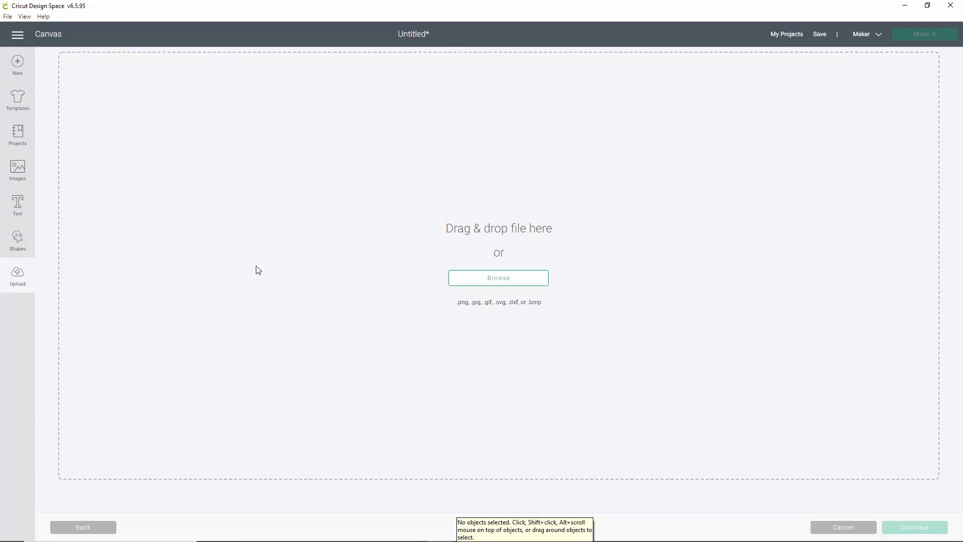
click(525, 284)
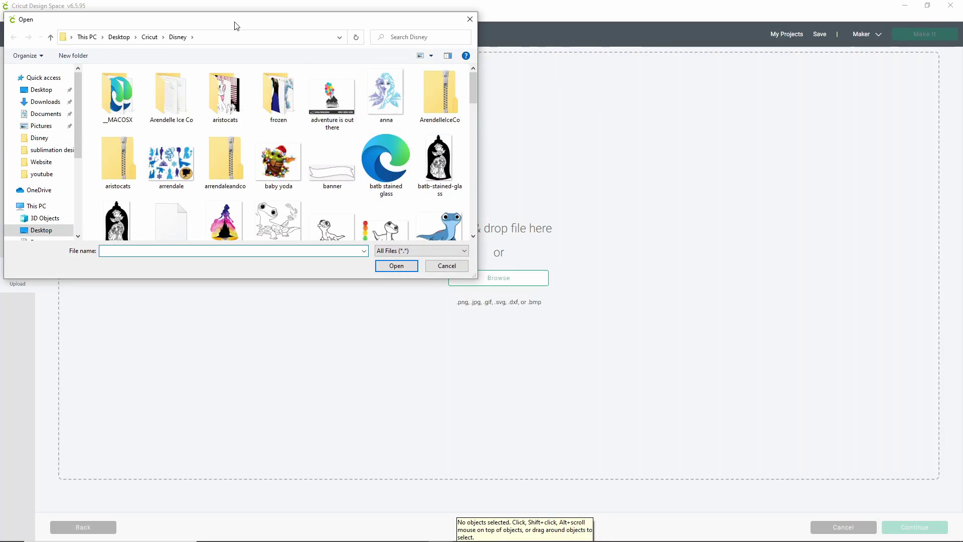
- Choose the sunflower bundle SVG from the Cricut floral folder and upload it as a cut image
click(149, 37)
scroll(283, 145, down, 1)
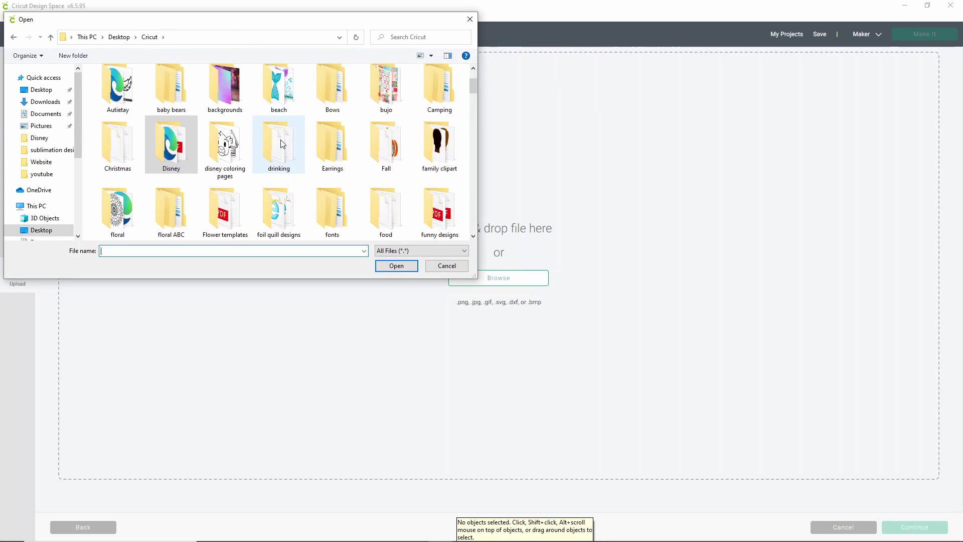
double_click(129, 217)
scroll(347, 137, down, 3)
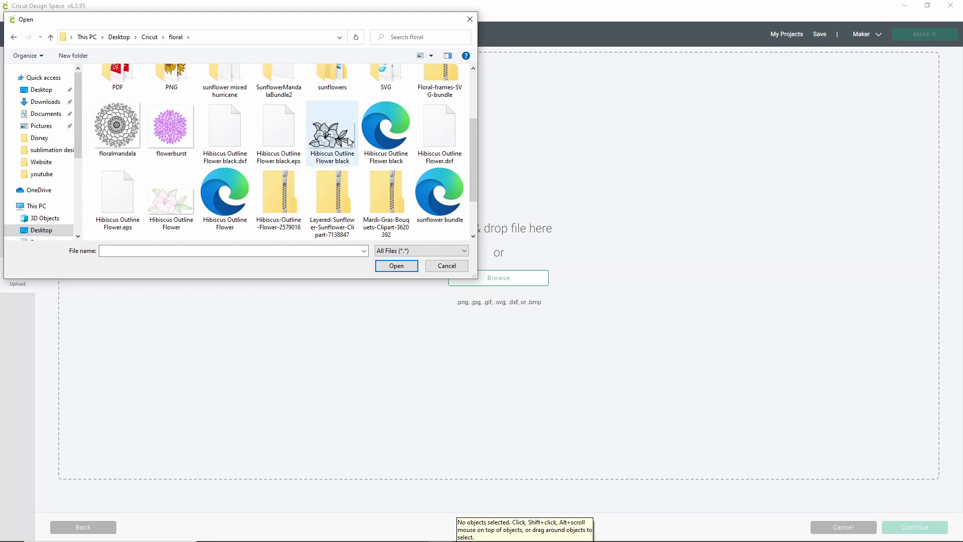
scroll(350, 143, down, 1)
double_click(439, 130)
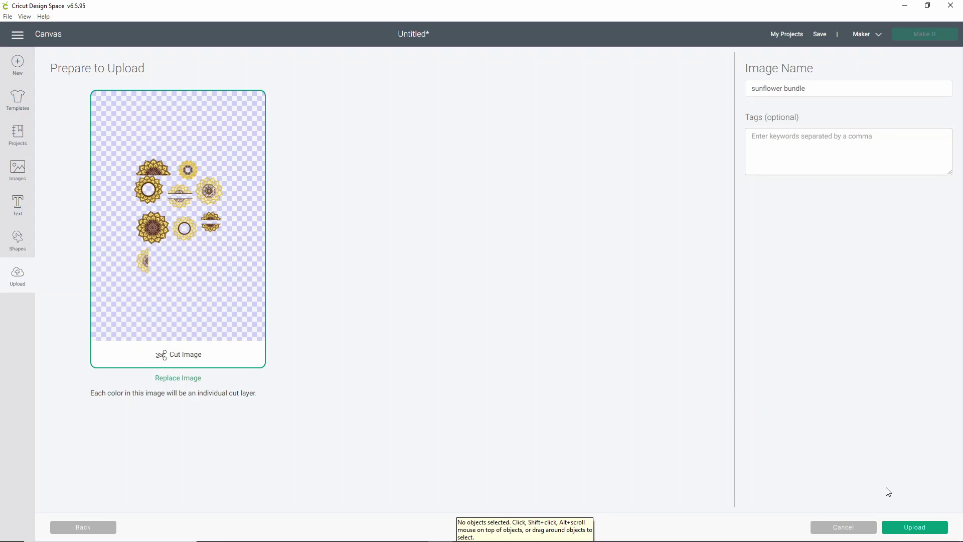
click(915, 527)
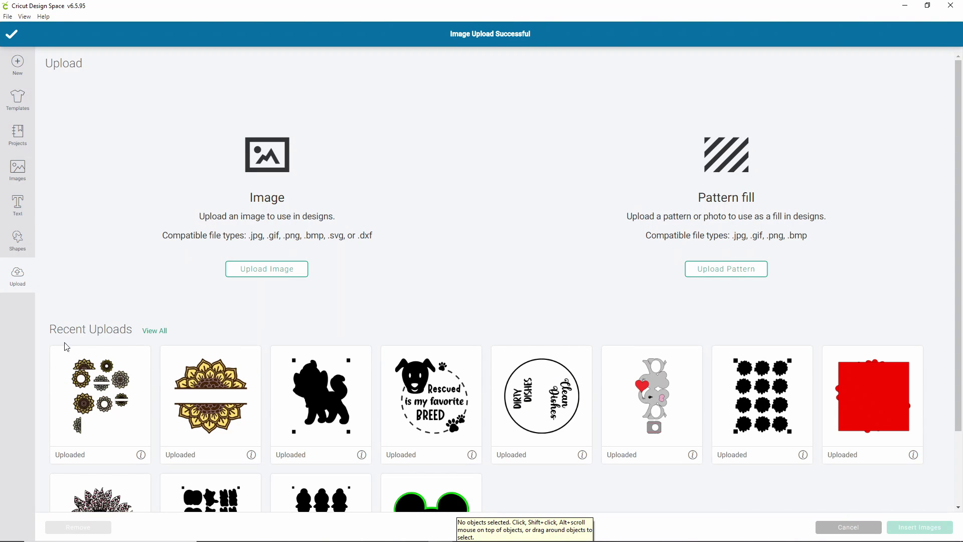
- Insert the uploaded sunflower bundle onto the canvas and move it to about X 5.12, Y 0.905
click(106, 387)
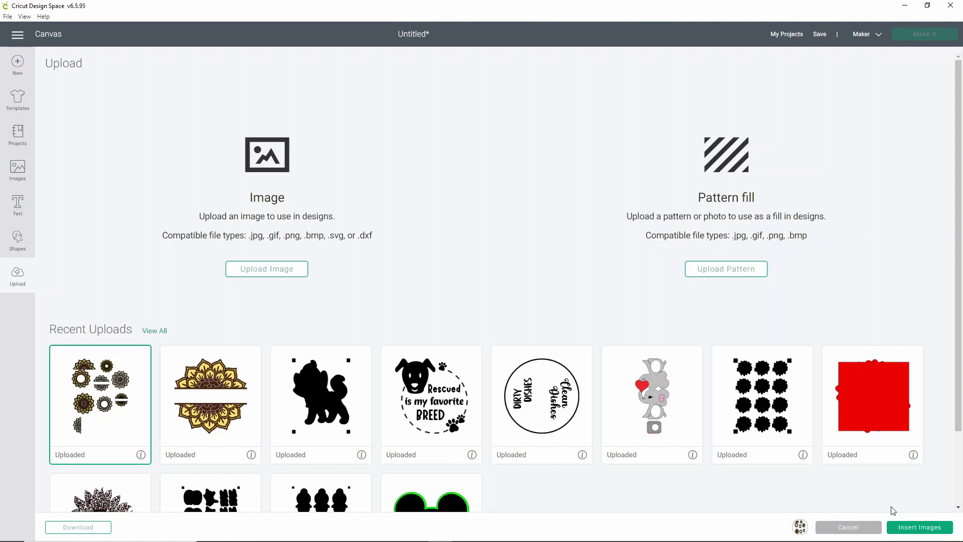
click(902, 526)
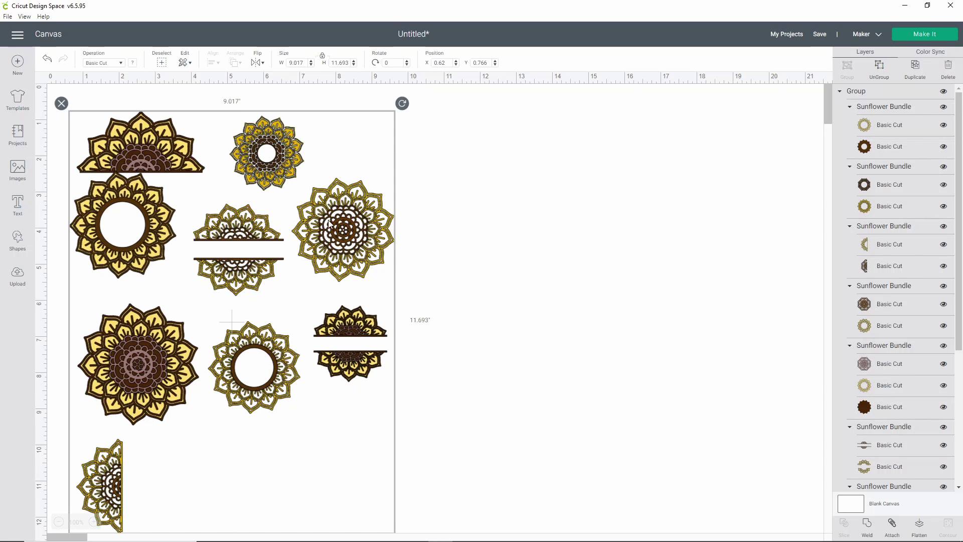
drag(330, 216, 492, 220)
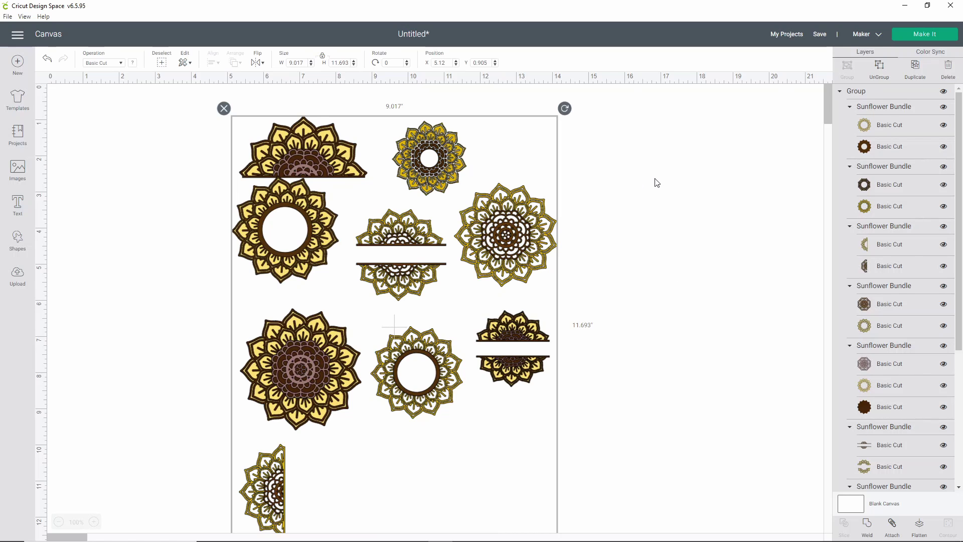
- Ungroup the bundle and delete every sunflower except the layered ring and the whole layered one
click(877, 74)
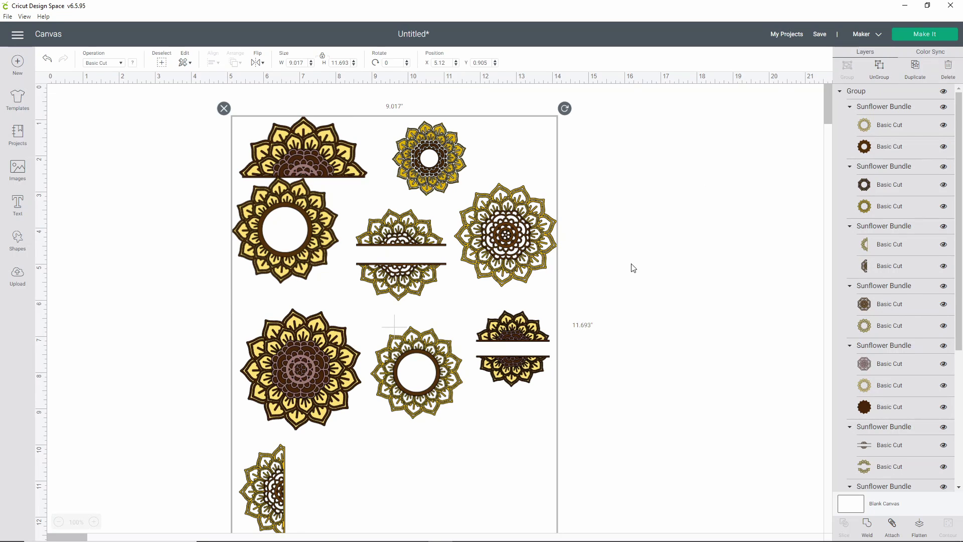
drag(570, 403, 424, 227)
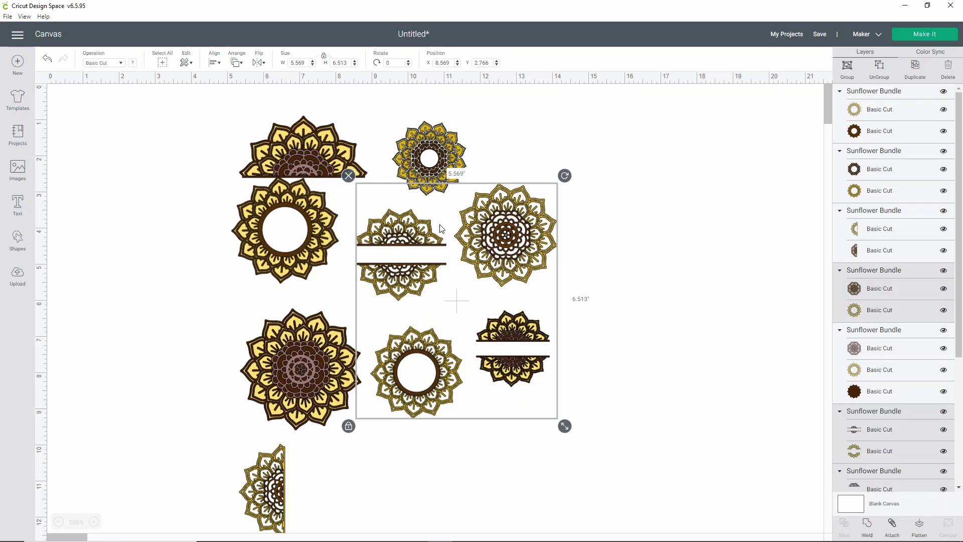
key(Delete)
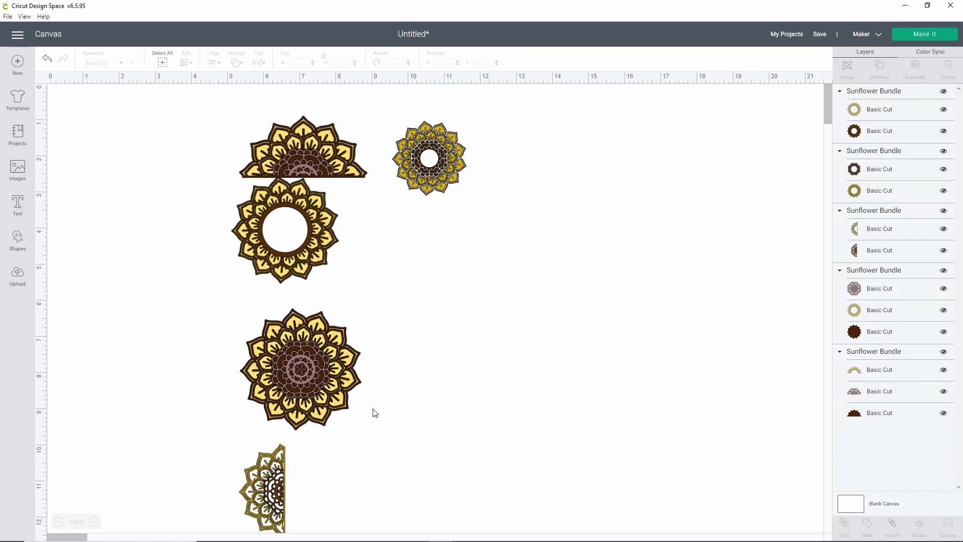
click(279, 474)
key(Delete)
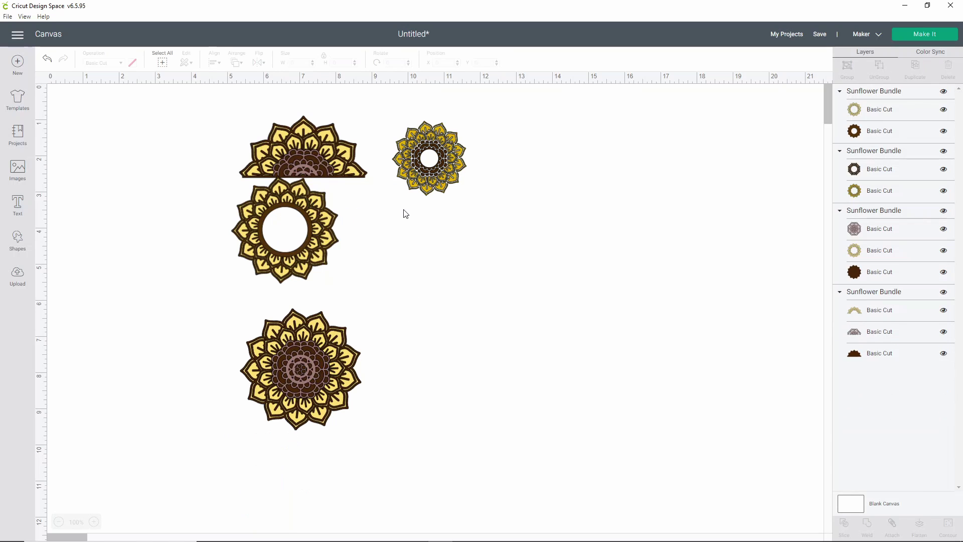
click(451, 160)
key(Delete)
click(344, 136)
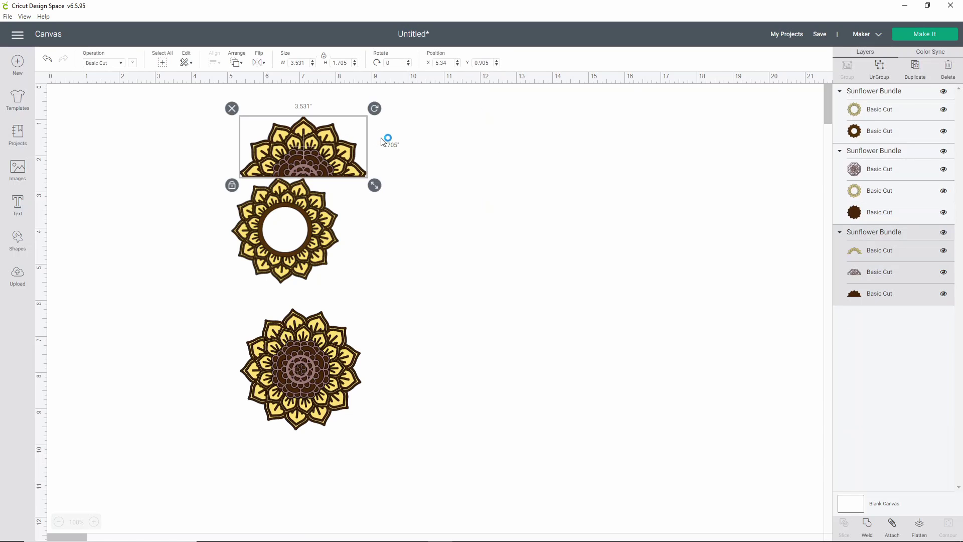
key(Delete)
- Enlarge the layered ring near the canvas centre to about double size, and place the whole sunflower left of it, about 5.92 in wide
drag(338, 221, 460, 210)
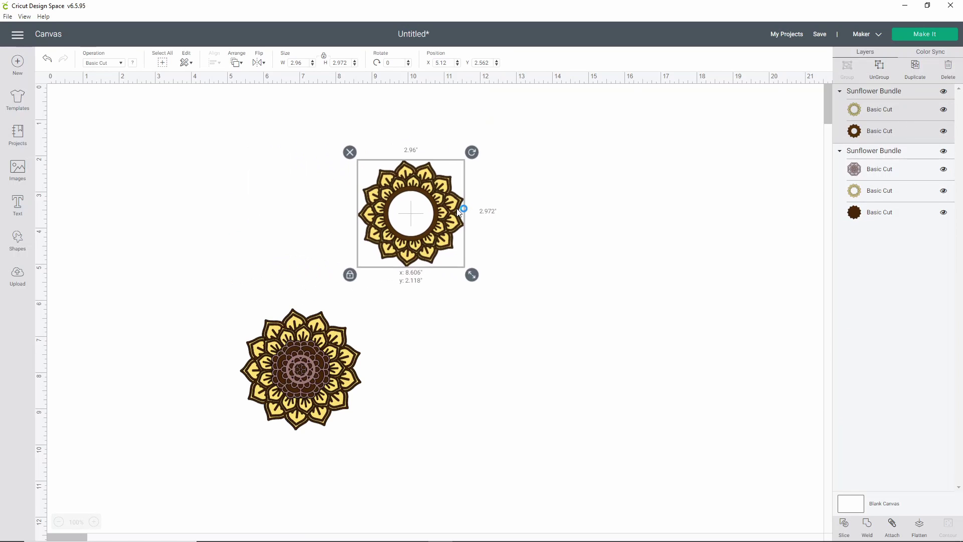
drag(472, 275, 592, 404)
drag(345, 360, 223, 196)
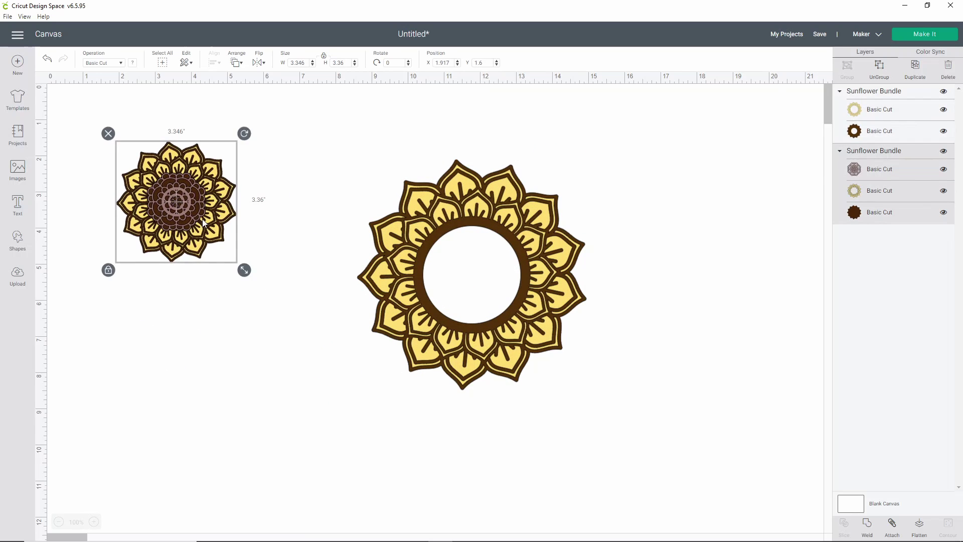
drag(255, 281, 346, 373)
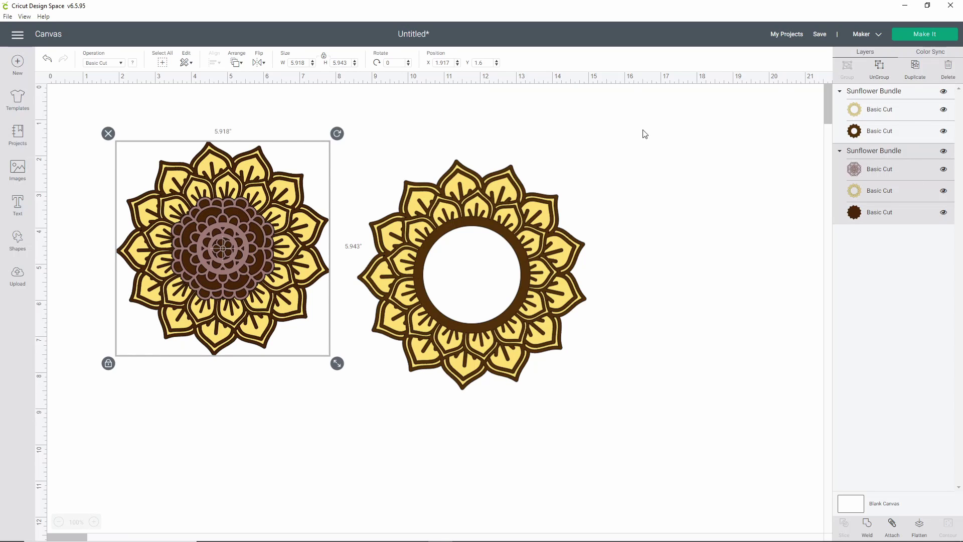
- Preview the project's cutting mats, examine the layer layouts on mats 2, 4 and 5, and return to the canvas
click(919, 33)
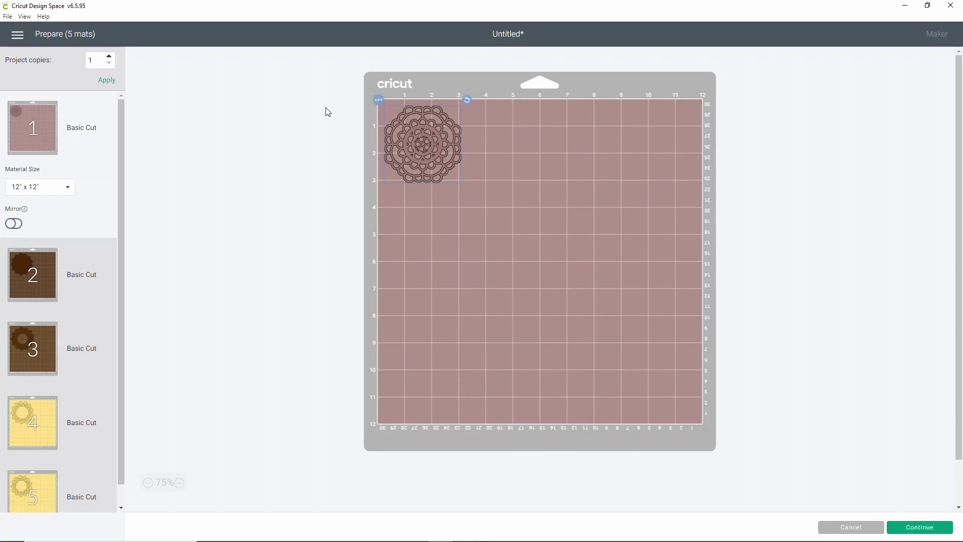
click(47, 263)
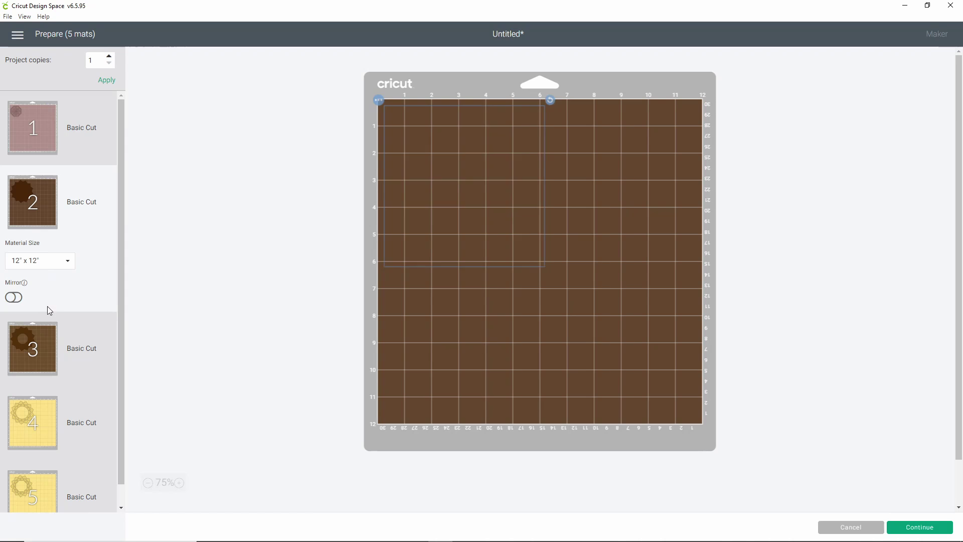
click(34, 428)
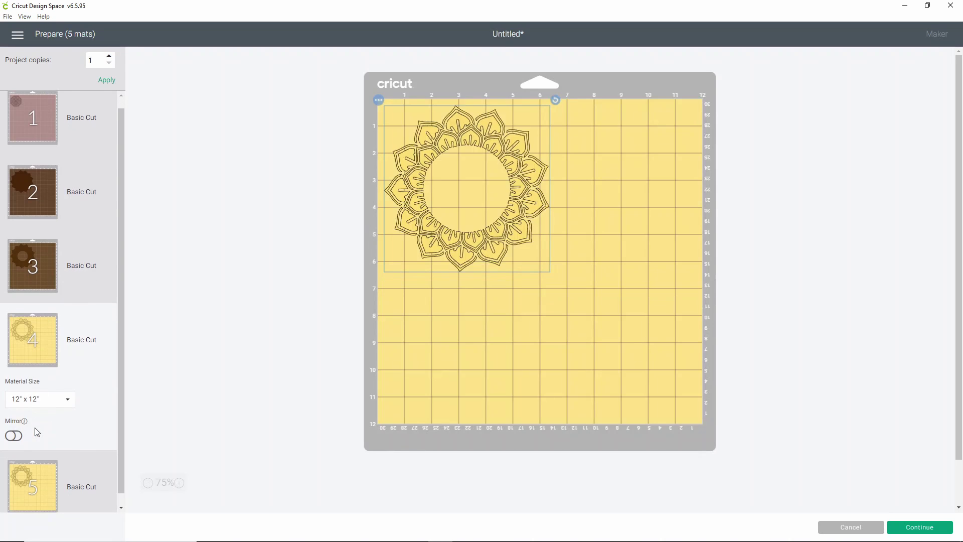
click(31, 465)
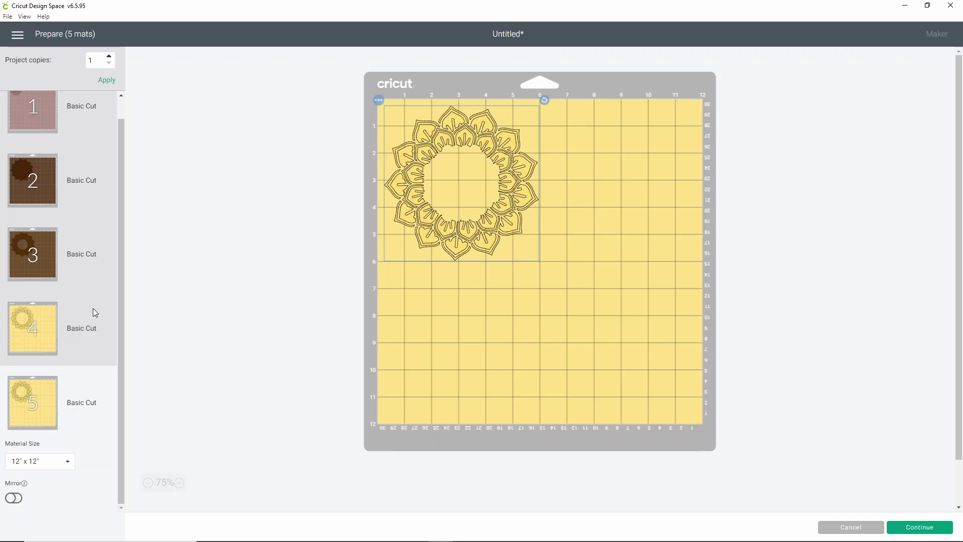
click(69, 327)
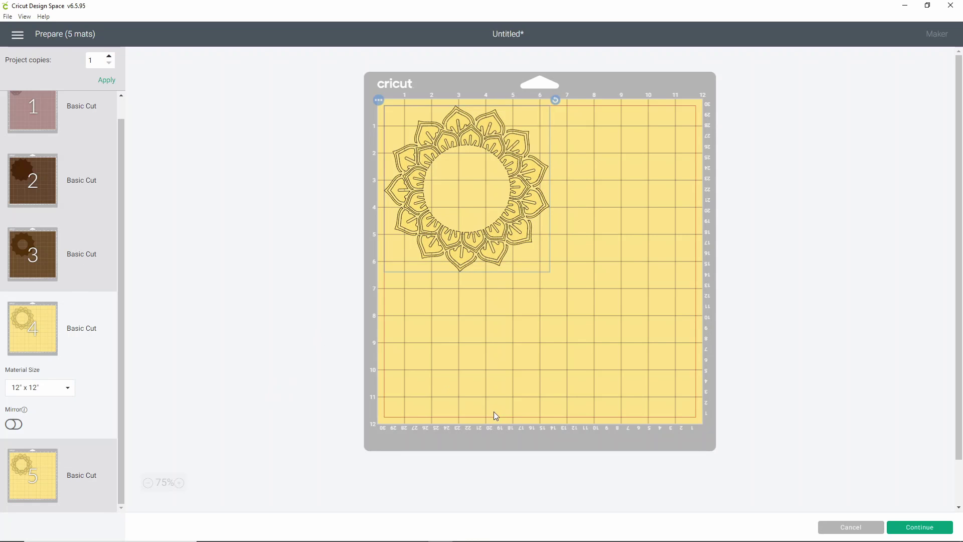
click(838, 528)
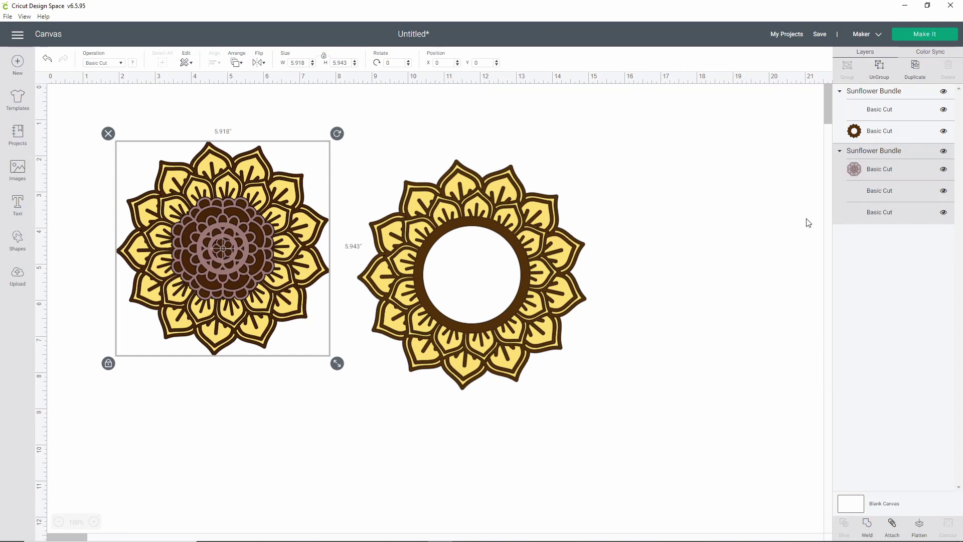